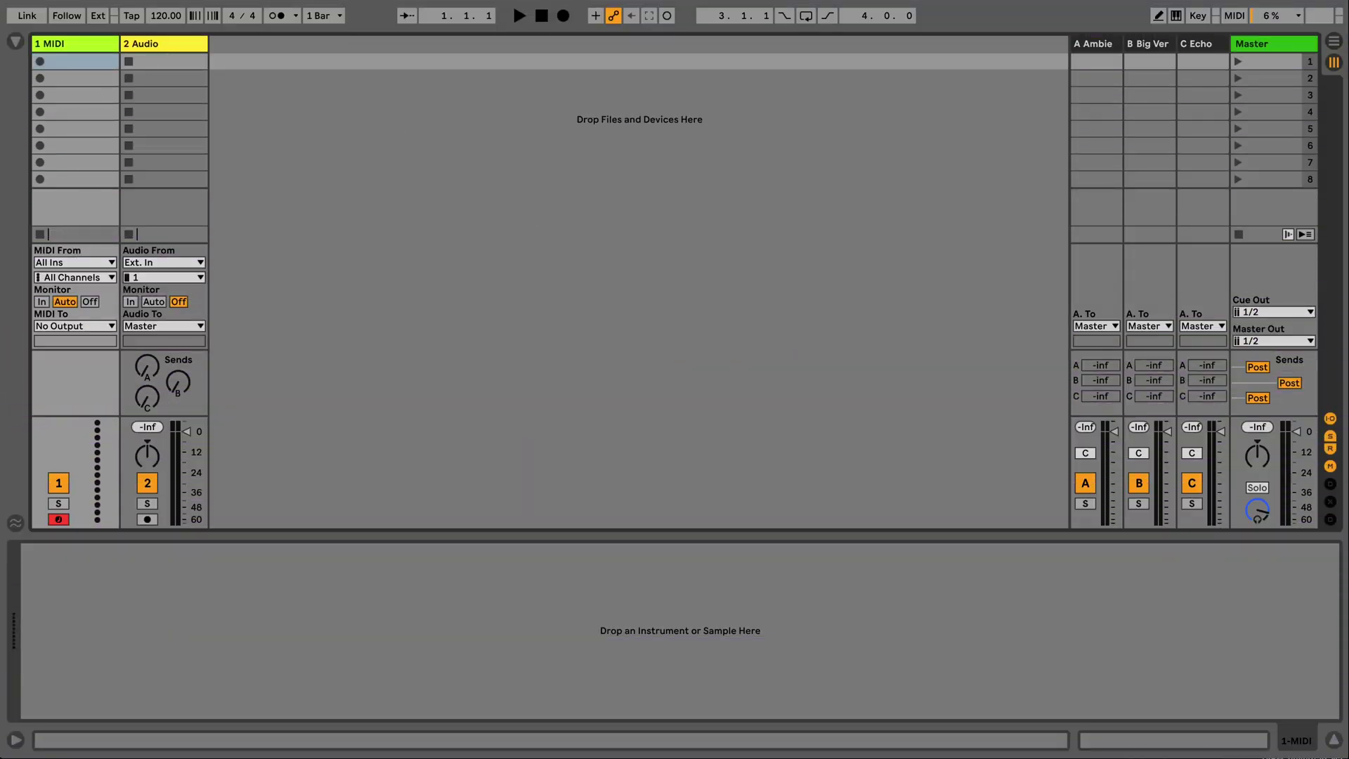
Choose Preferences… from the Live menu to bring up the Look/Feel page.
click(50, 1)
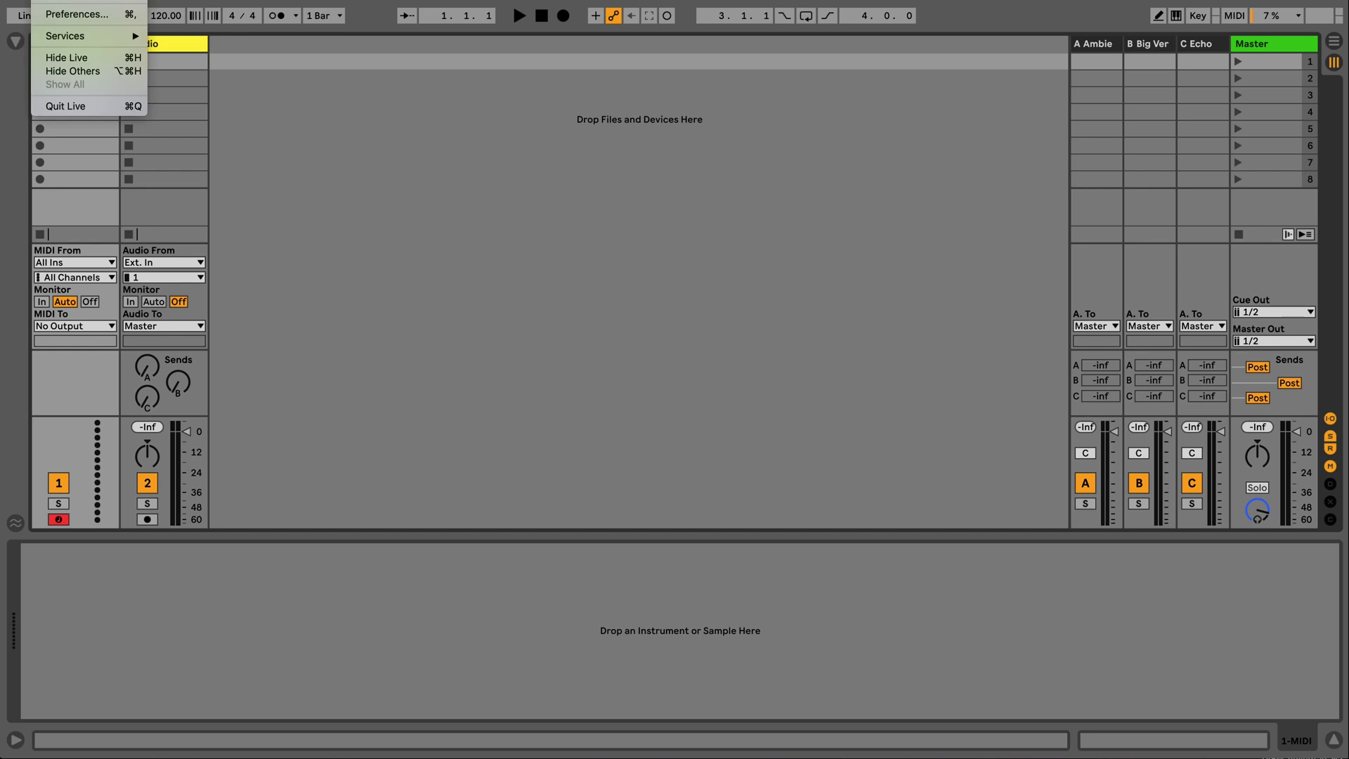
click(75, 15)
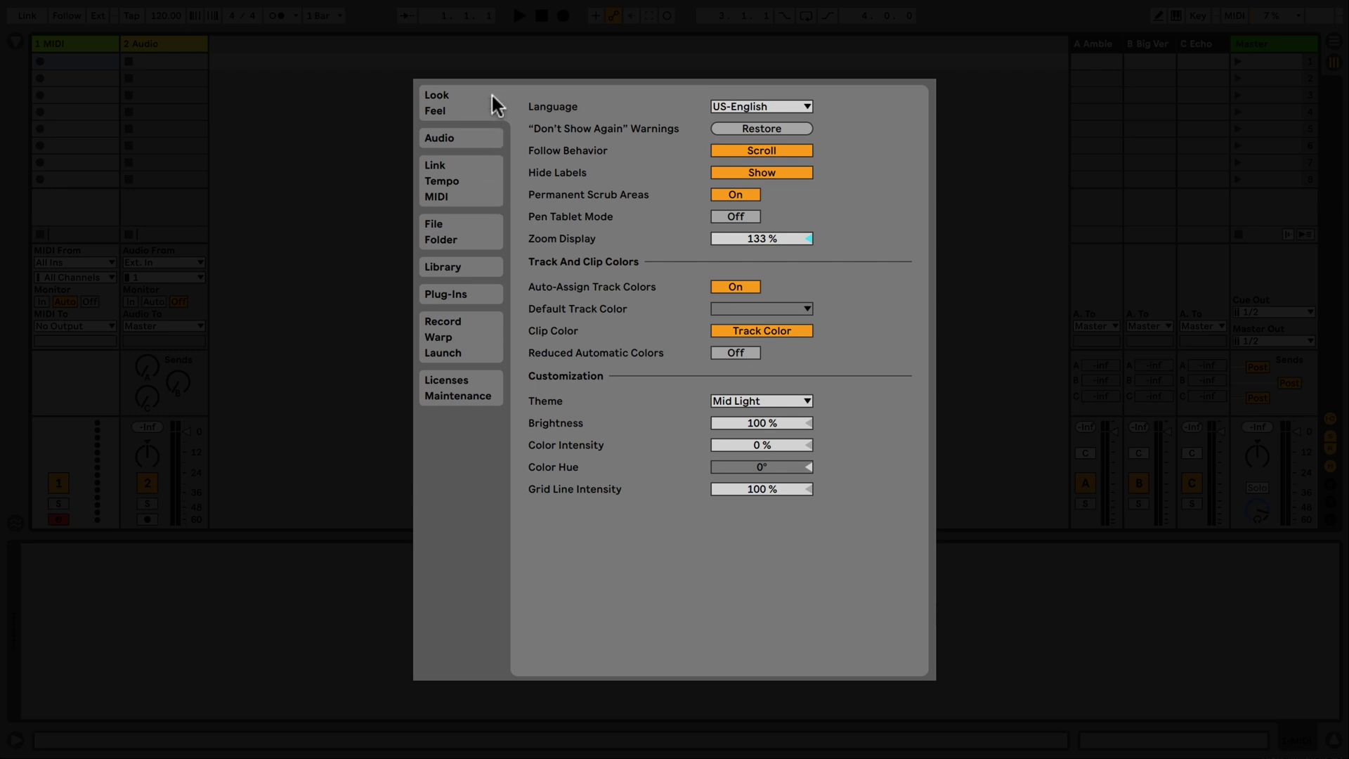
Step through the Audio, Link/Tempo/MIDI, File/Folder, Library, Plug-Ins, Record/Warp/Launch and Licenses/Maintenance pages.
click(480, 139)
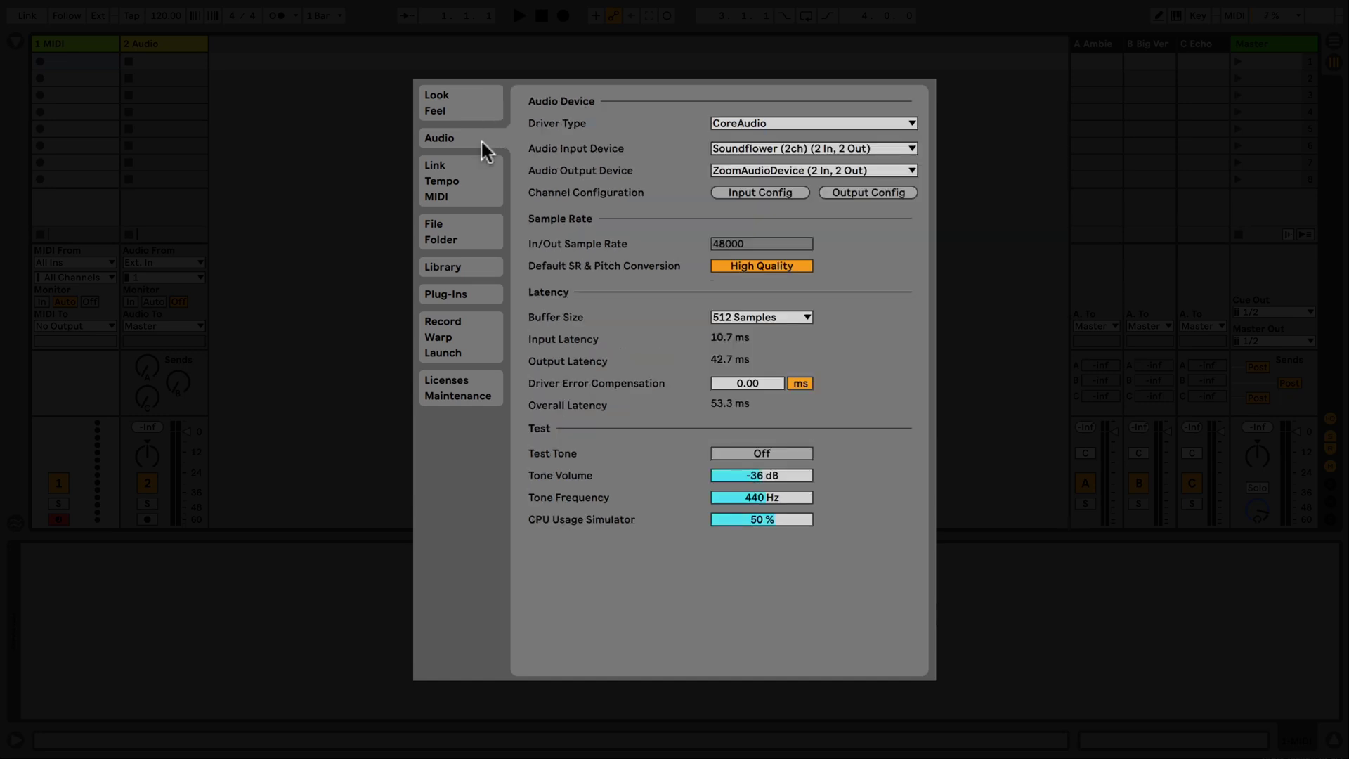
click(474, 190)
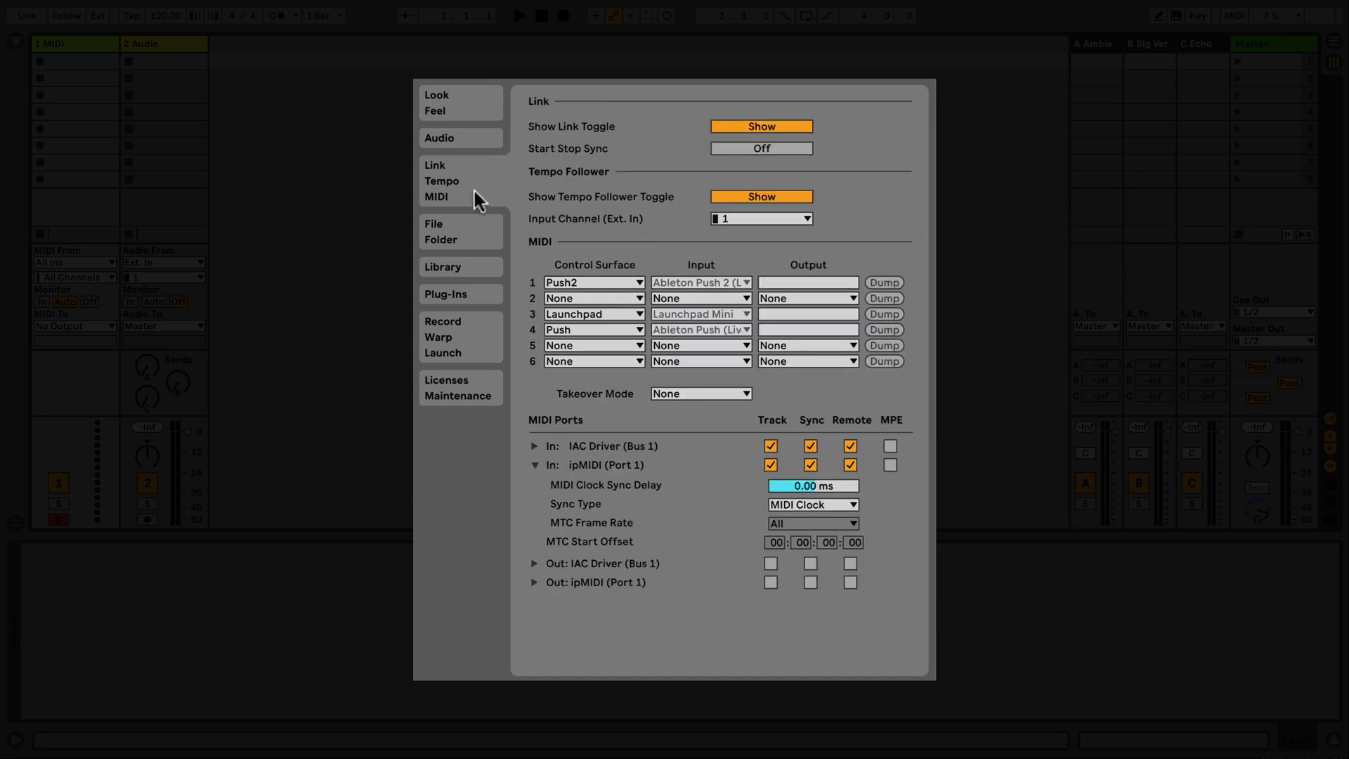
click(472, 233)
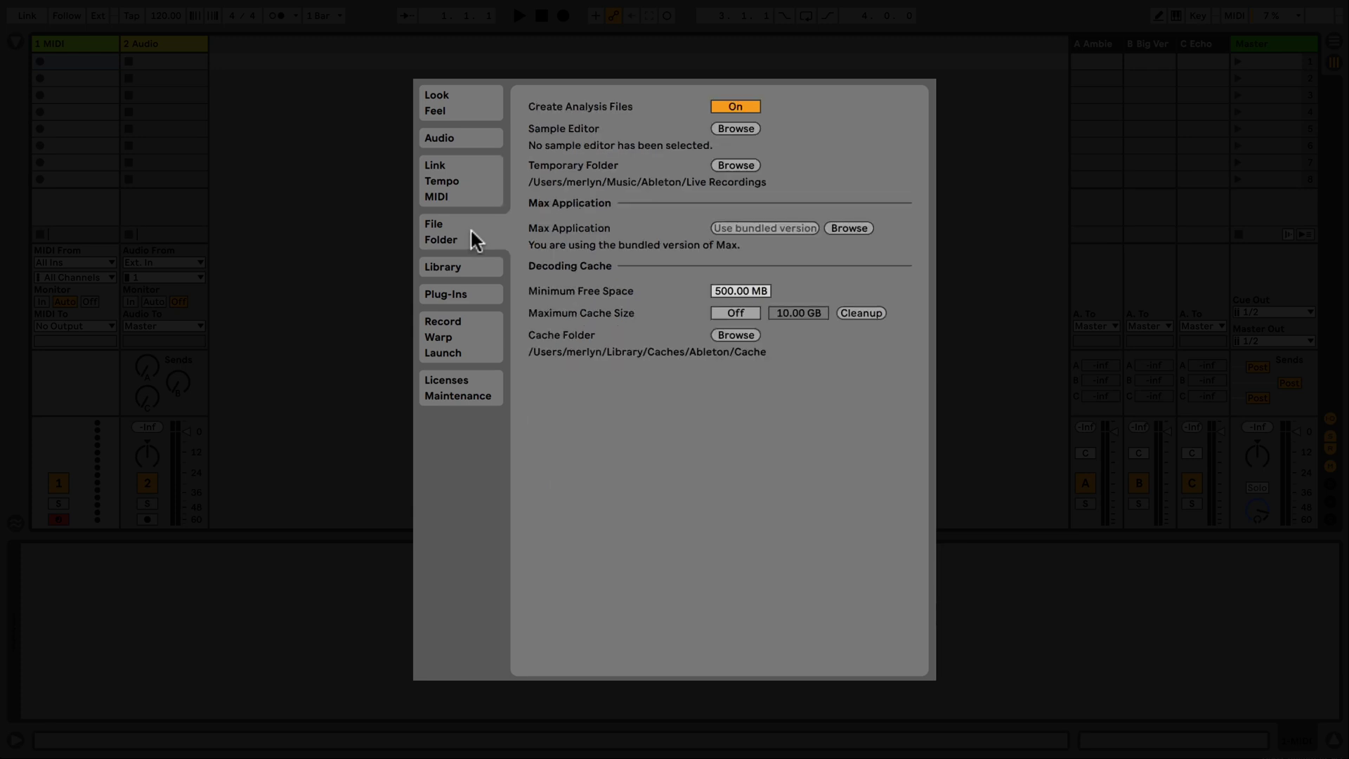
click(468, 268)
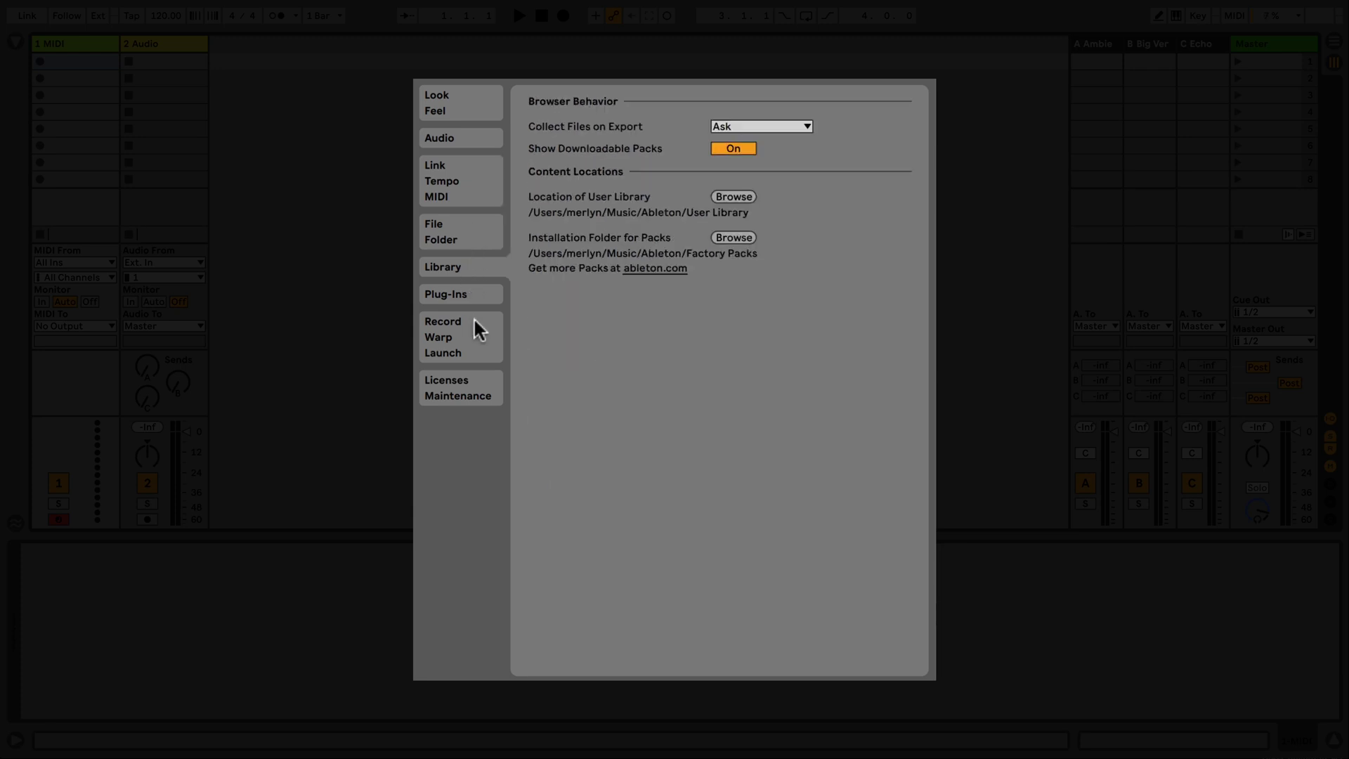
click(472, 294)
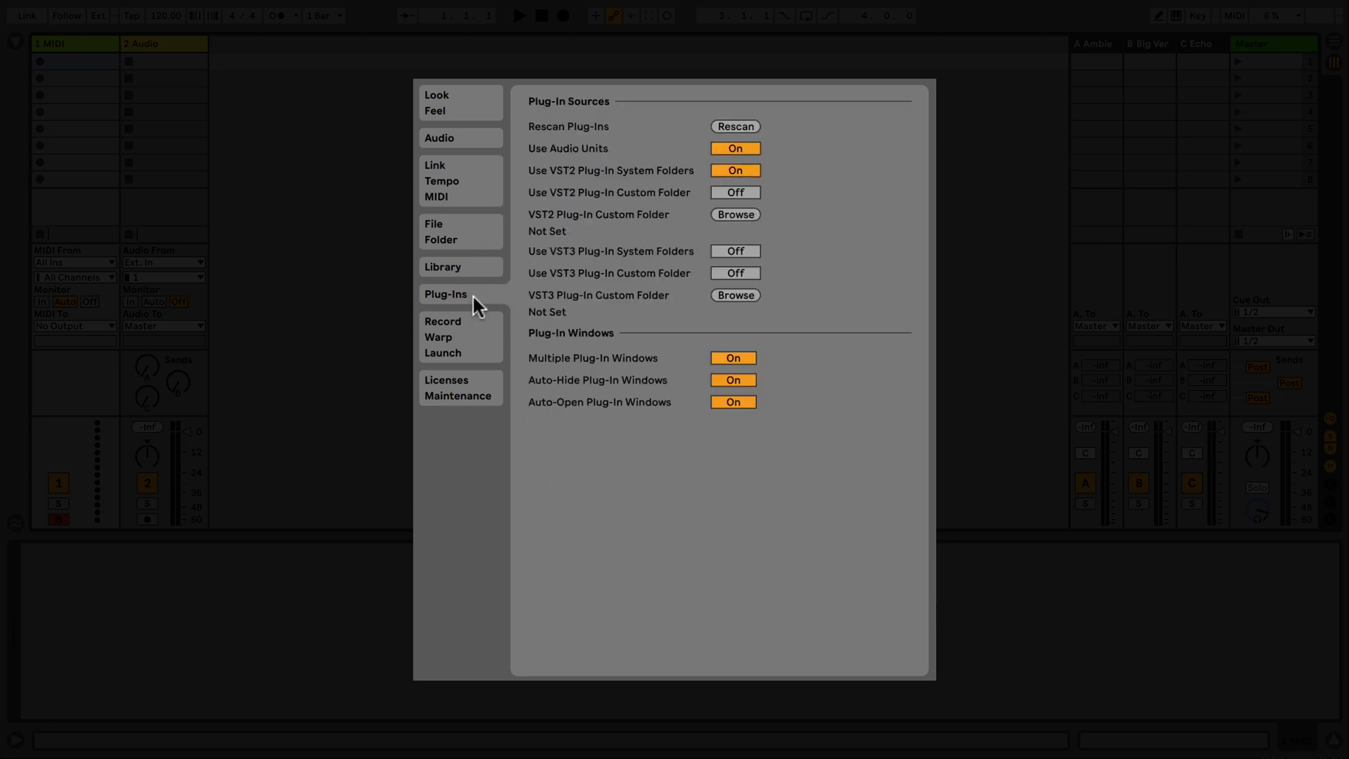
click(482, 350)
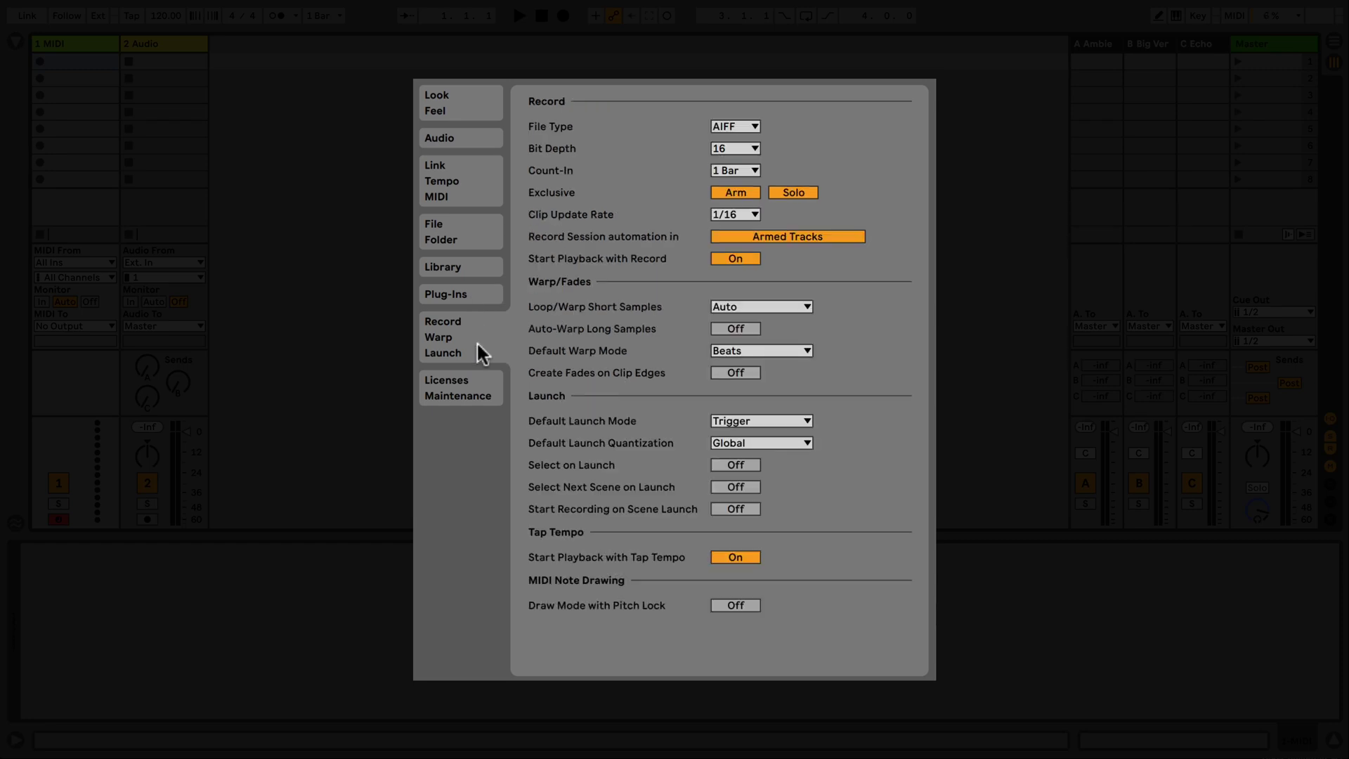
click(468, 384)
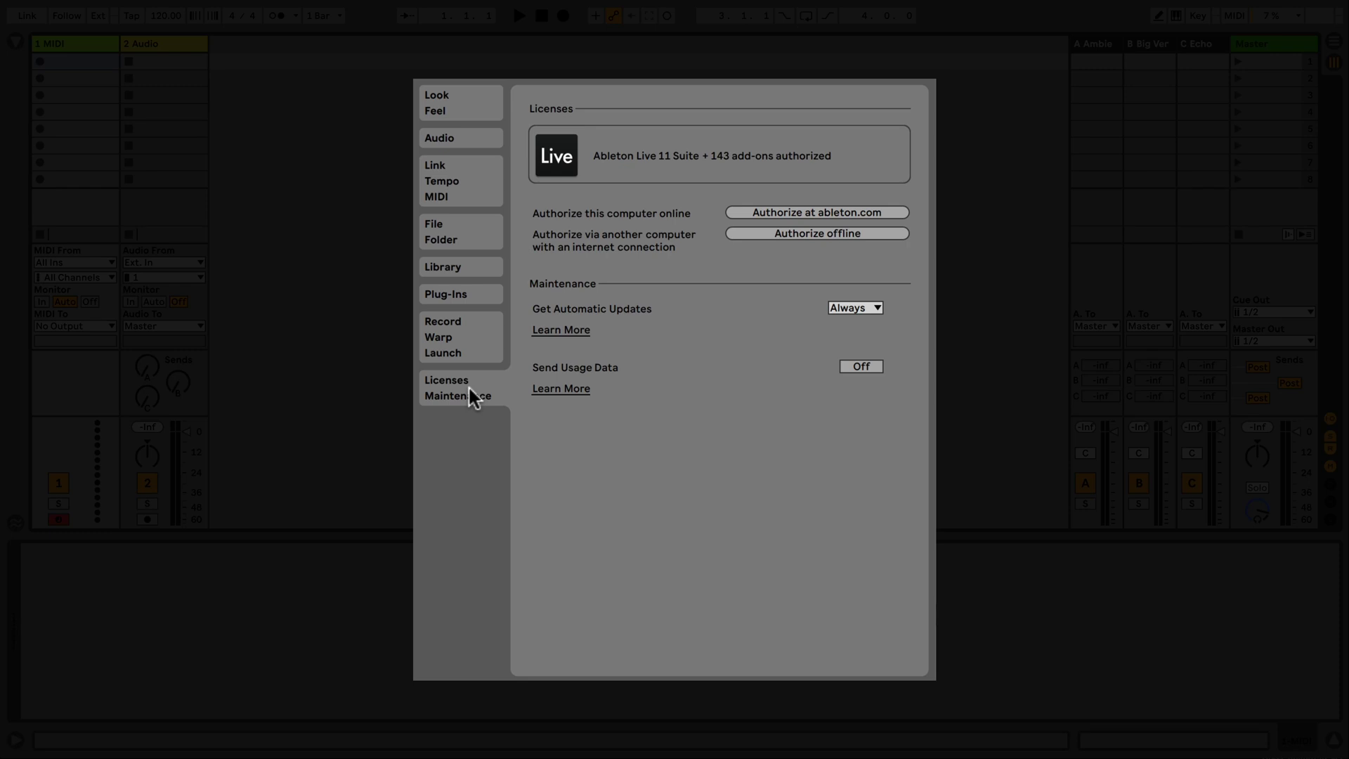
Back on Look/Feel, keep the language as US-English and set zoom to 142%.
click(487, 111)
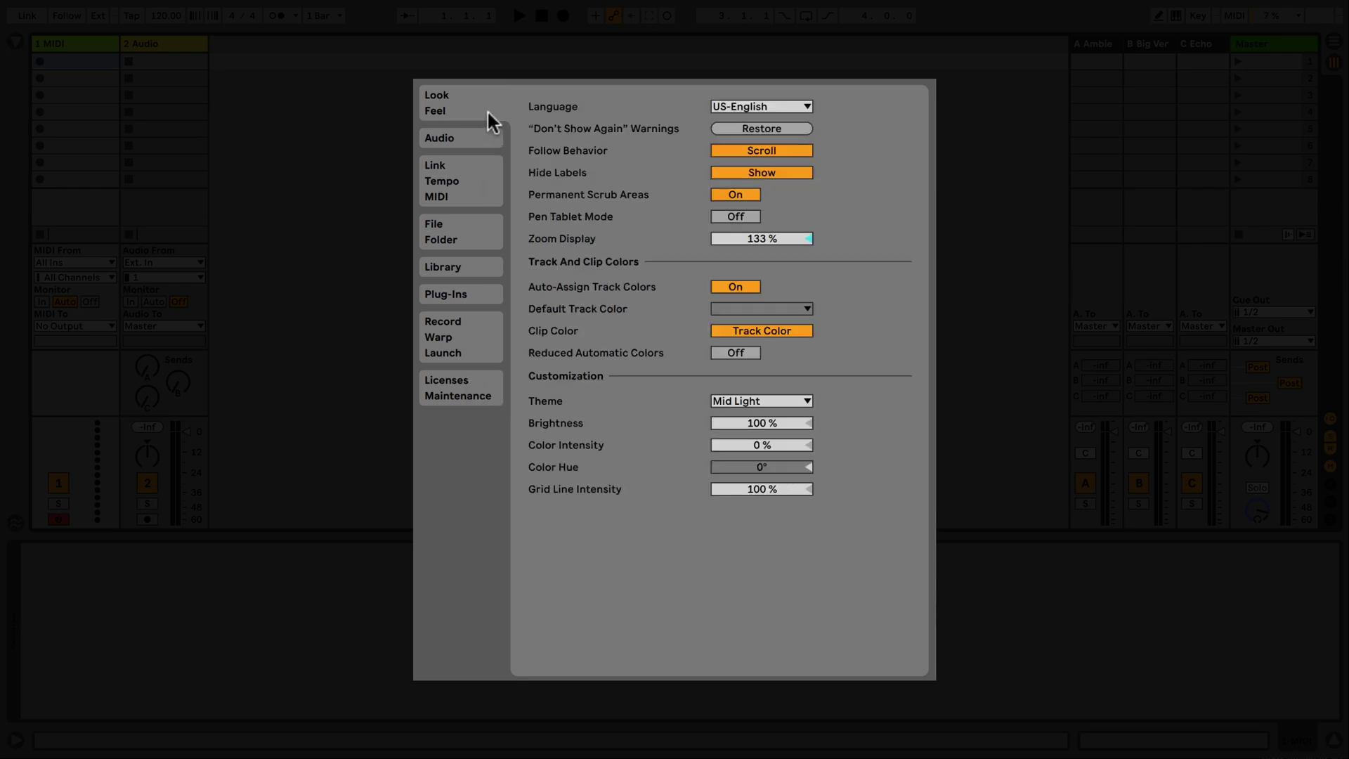
click(749, 109)
click(750, 105)
drag(787, 241, 787, 240)
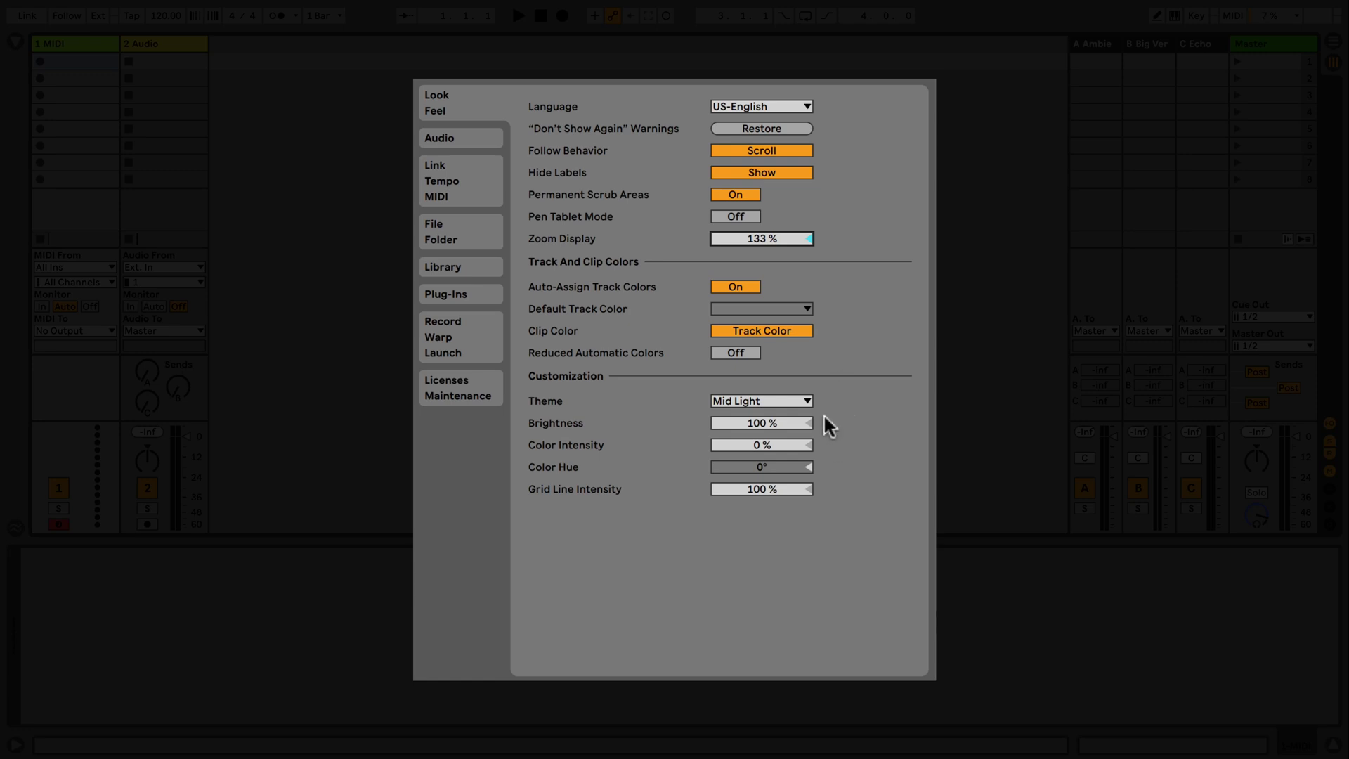
Try the Dark theme, then Light, and finally settle on Mid Light.
click(806, 401)
click(769, 459)
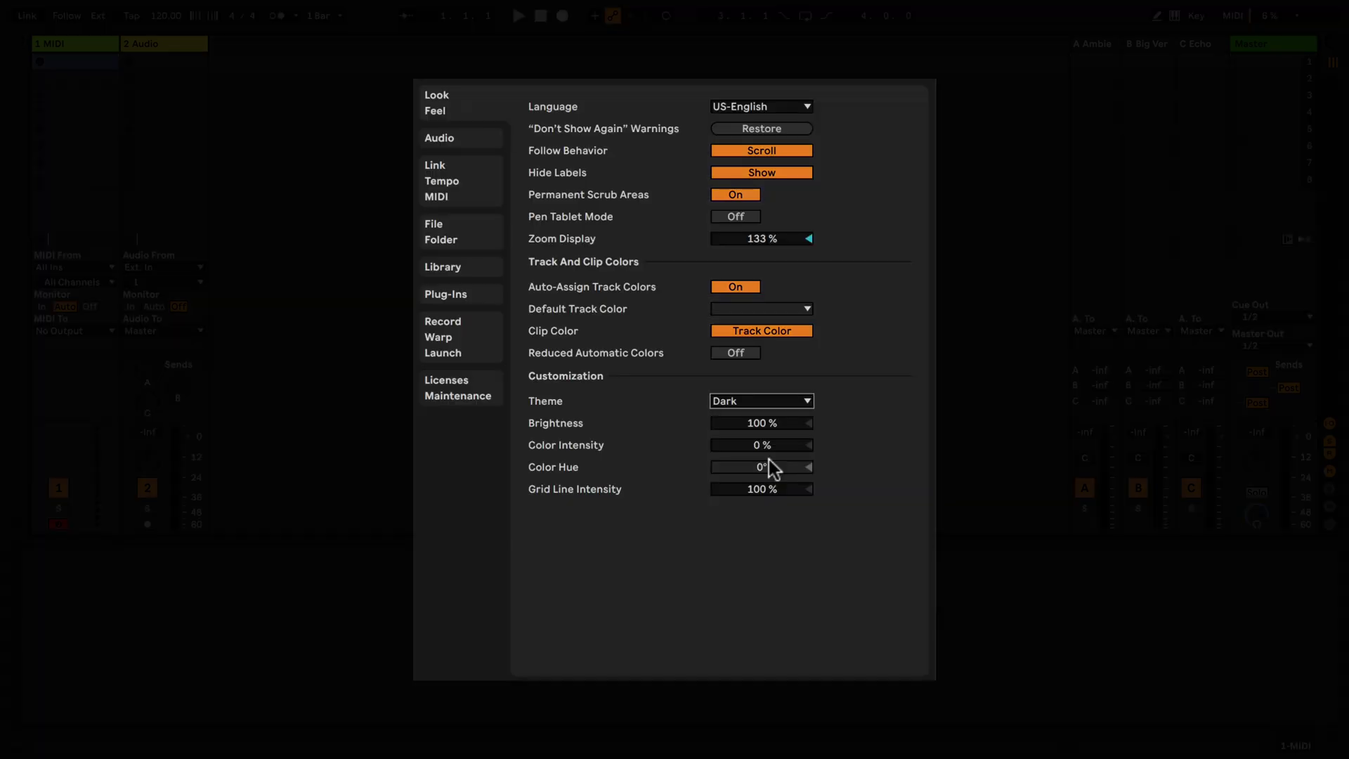
click(807, 401)
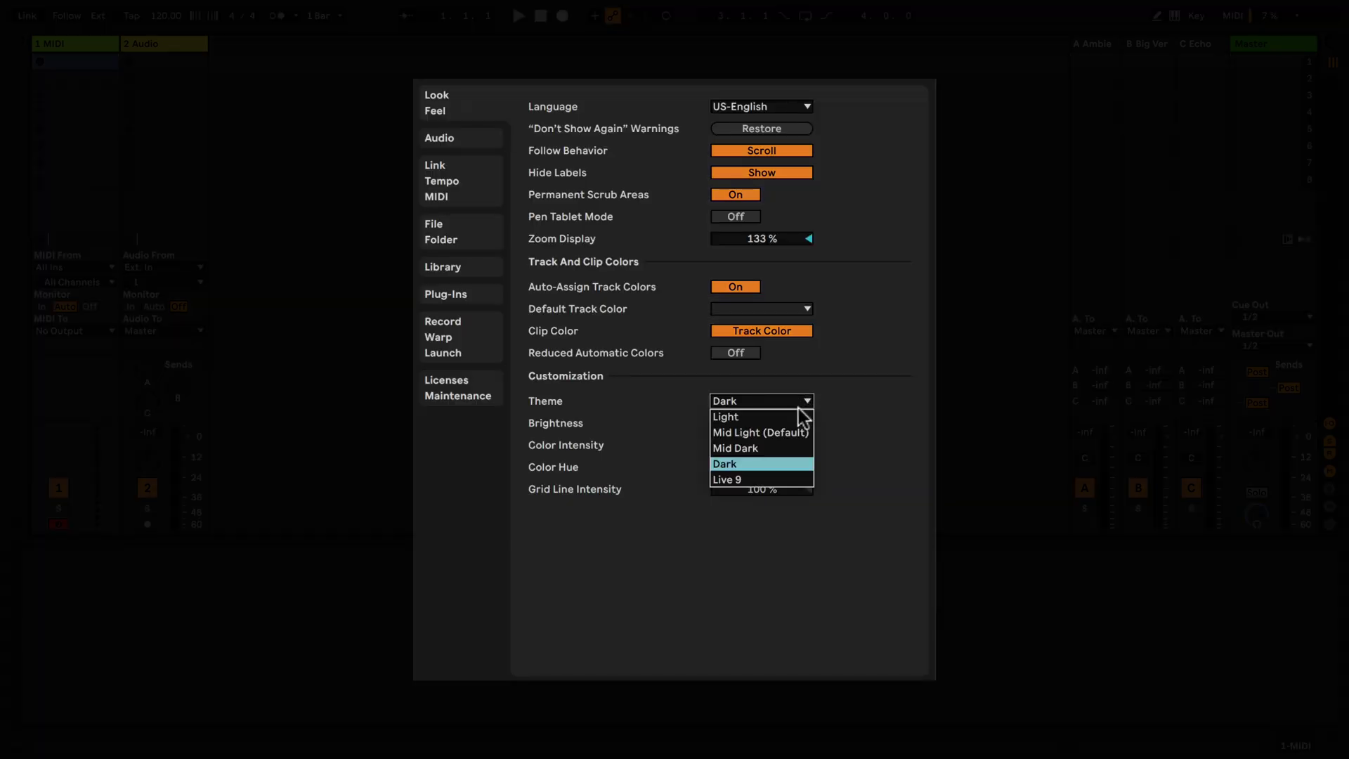
click(802, 421)
click(797, 400)
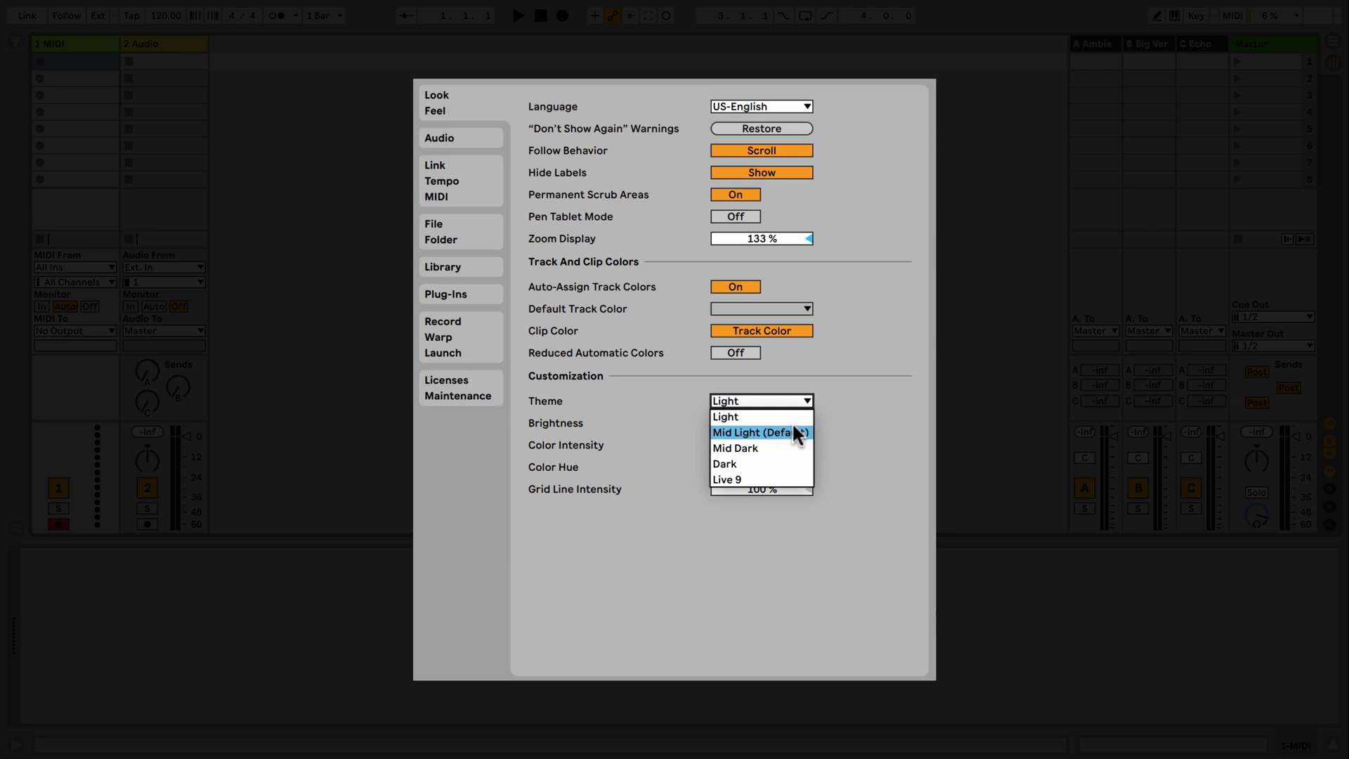
click(793, 429)
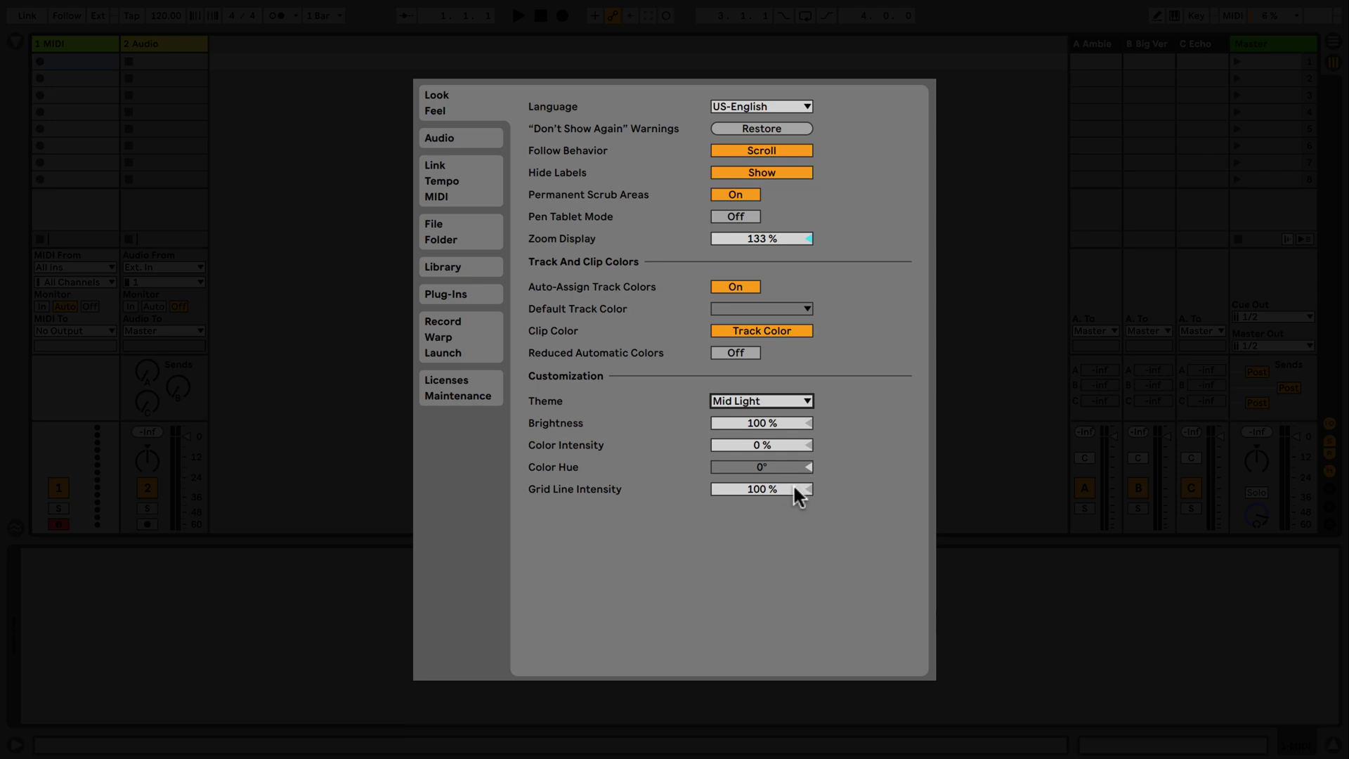
Show the Audio page: CoreAudio, Babyface Pro in and out, 48000 Hz, 512-sample buffer.
click(467, 135)
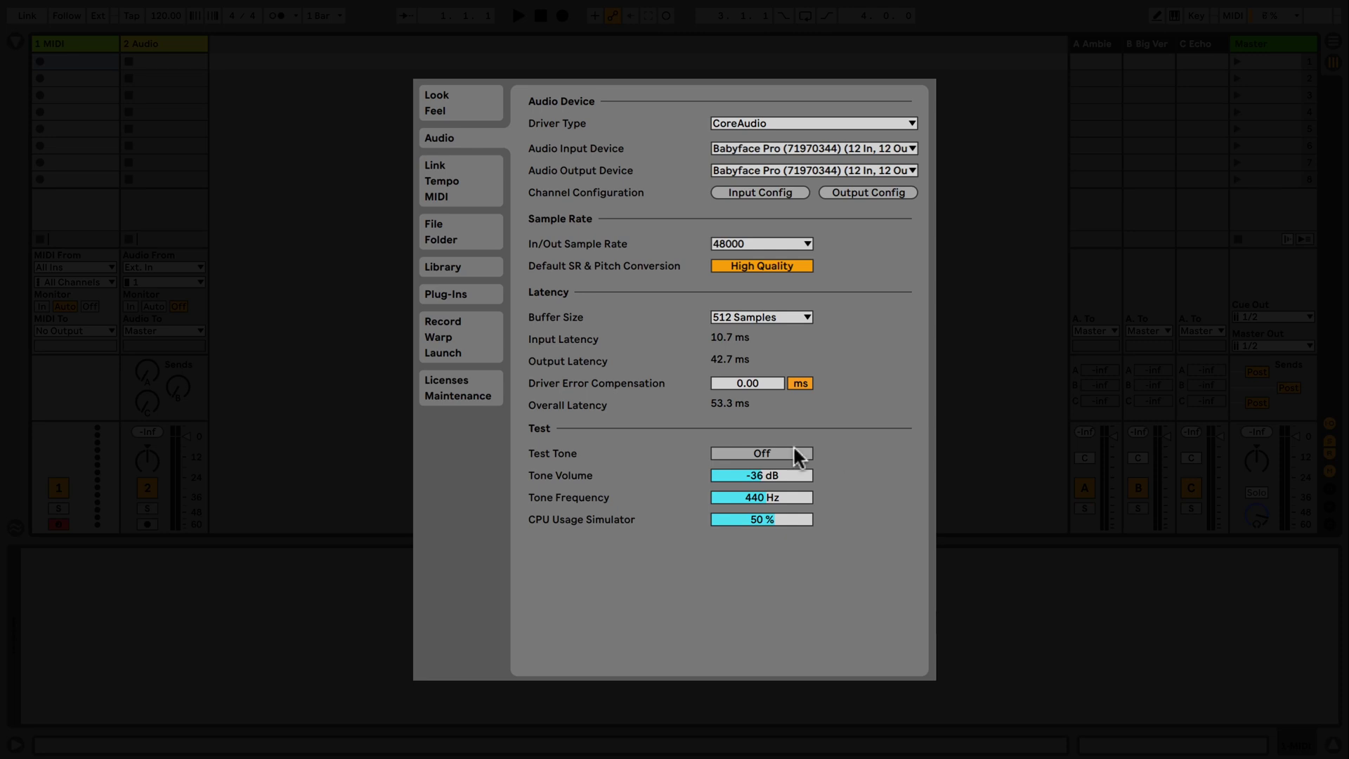
Show the Link/Tempo/MIDI page, leaving the Tempo Follower input on channel 1.
click(453, 179)
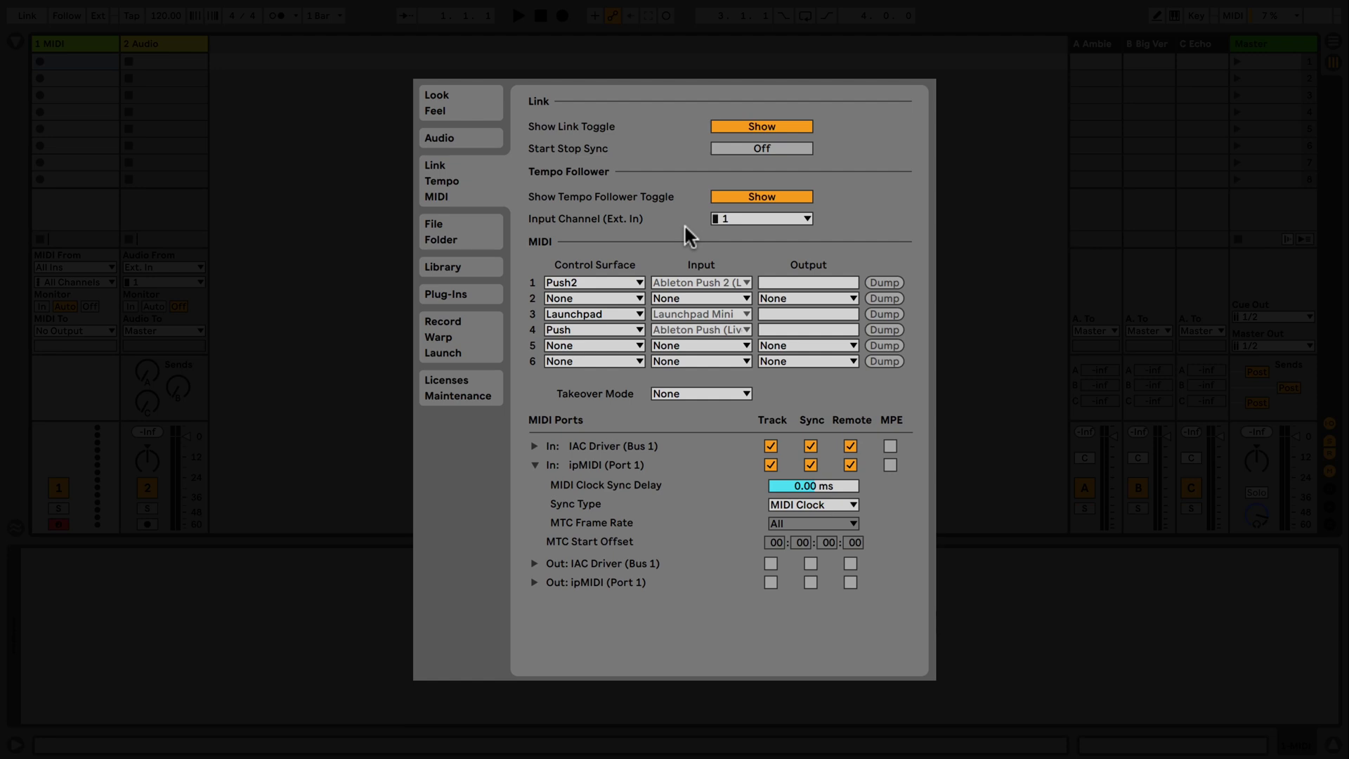
click(780, 219)
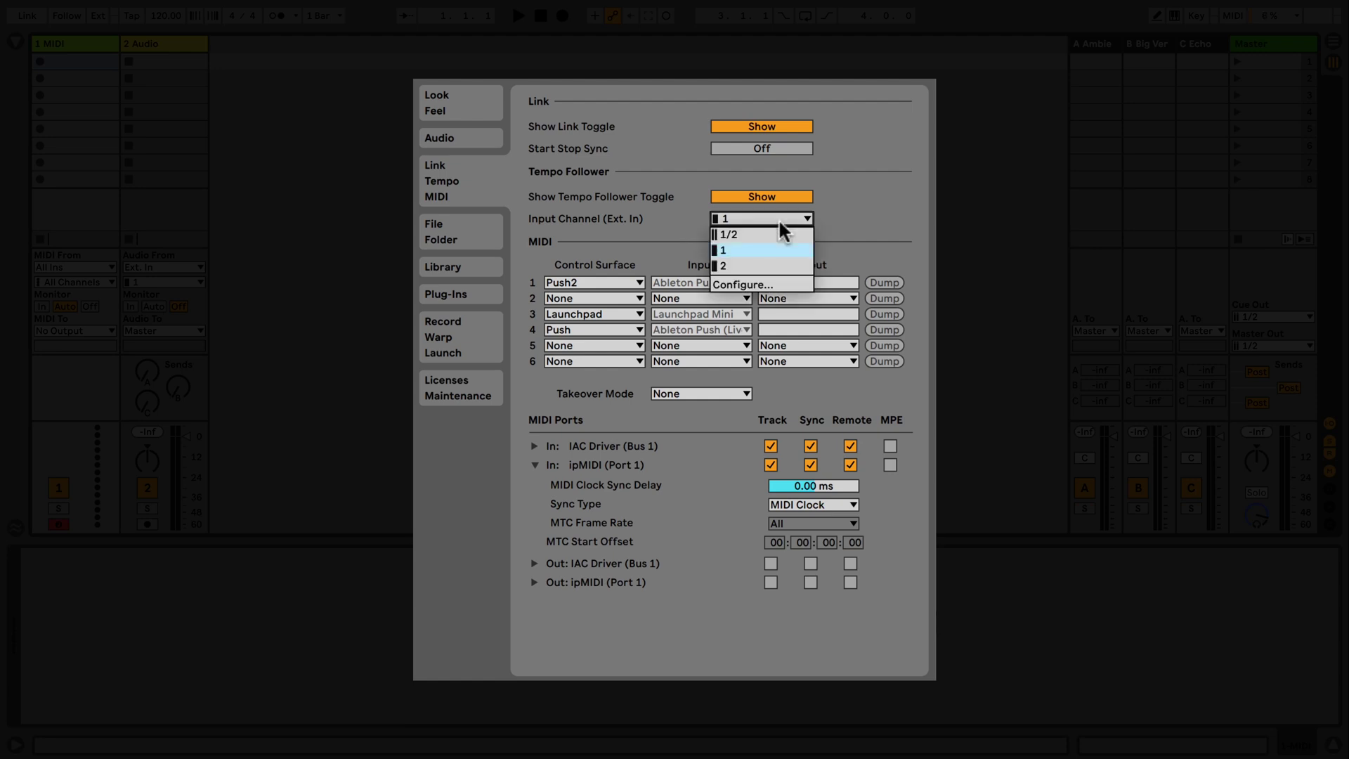
click(780, 221)
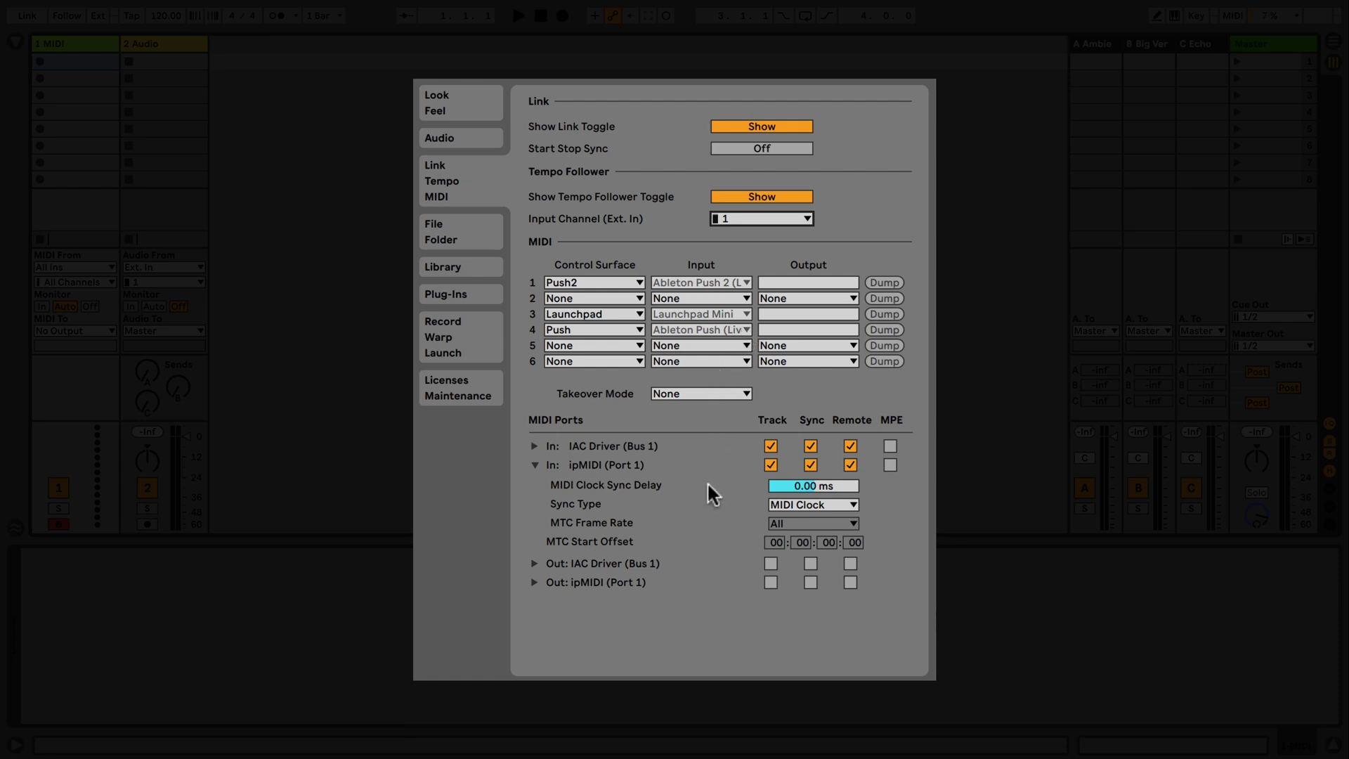
Look over the File/Folder page, then move on to the Library page.
click(466, 225)
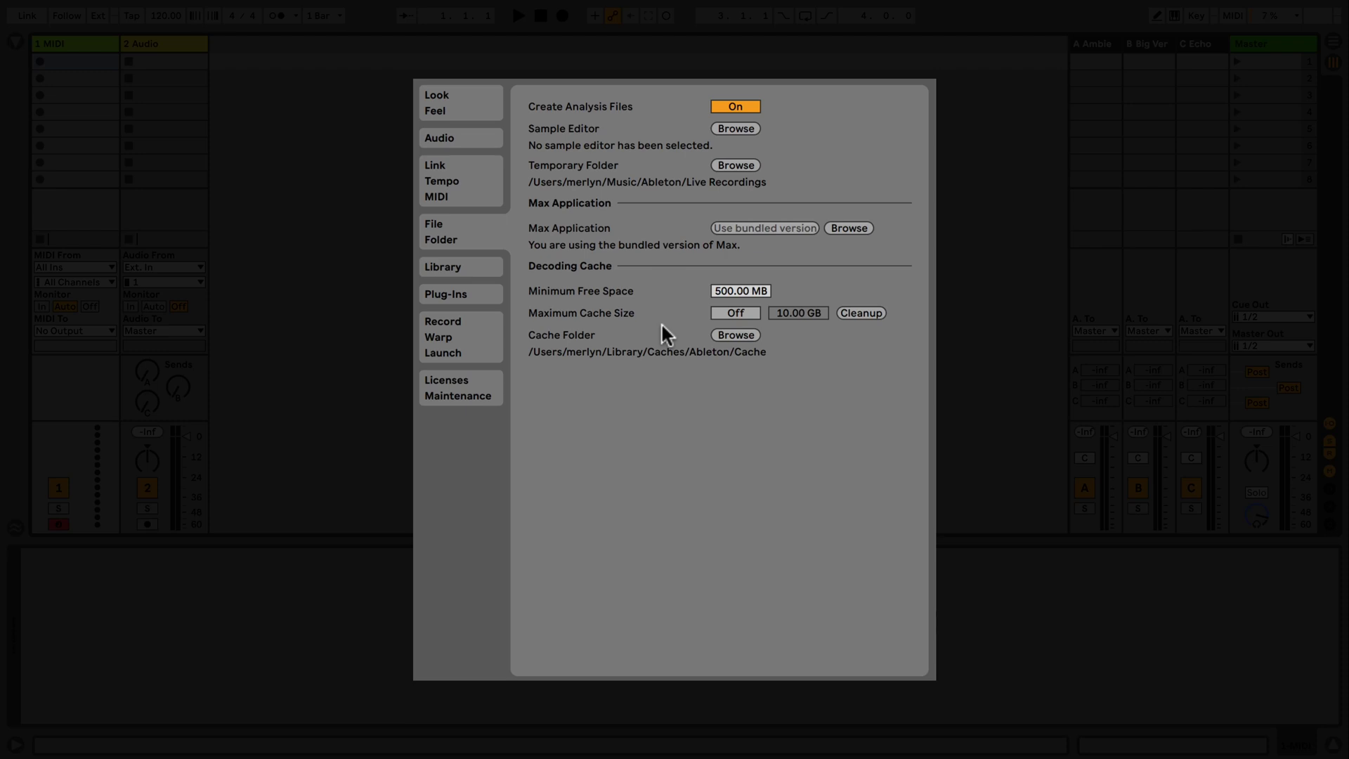
click(464, 269)
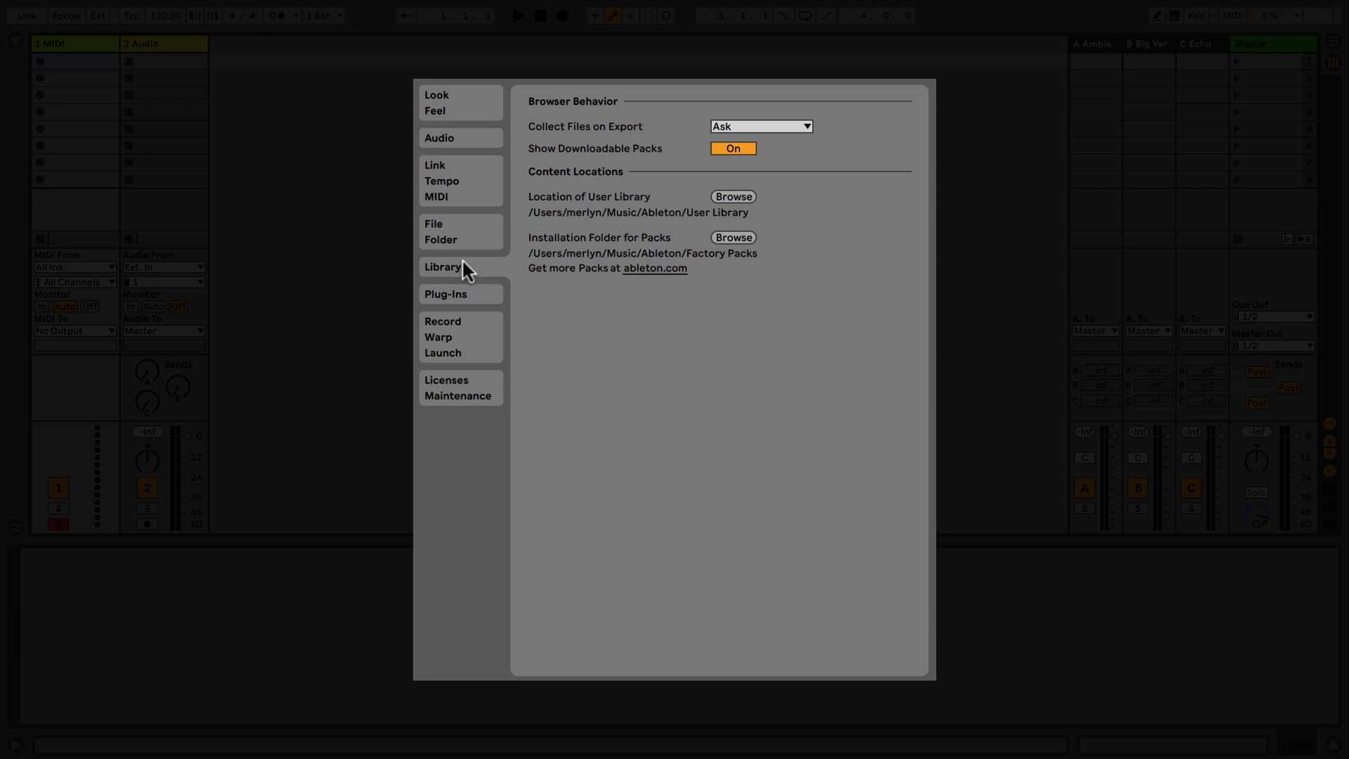
Show the Plug-Ins page, with Audio Units and VST2 folders On and VST3 Off.
click(468, 298)
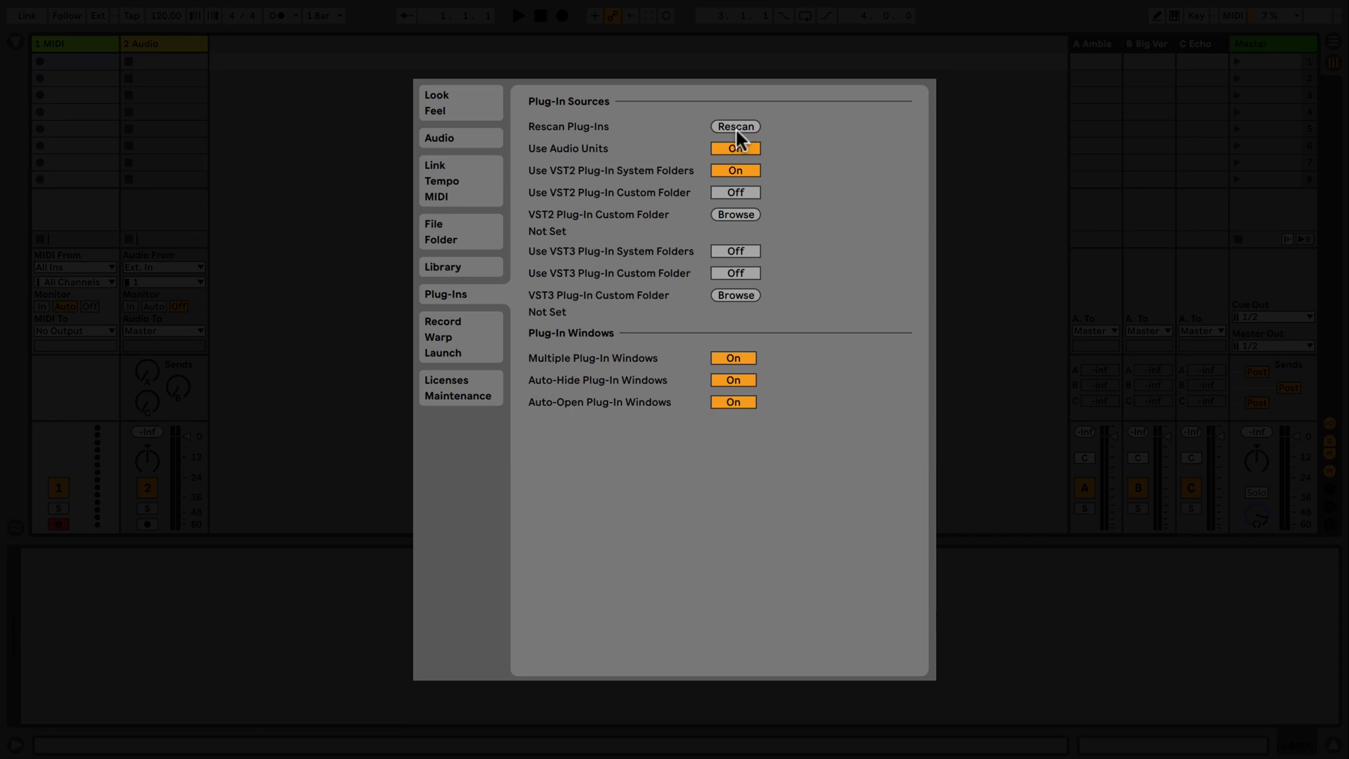
On Record/Warp/Launch, keep recording as AIFF at 16-bit and turn on fades at clip edges.
click(464, 327)
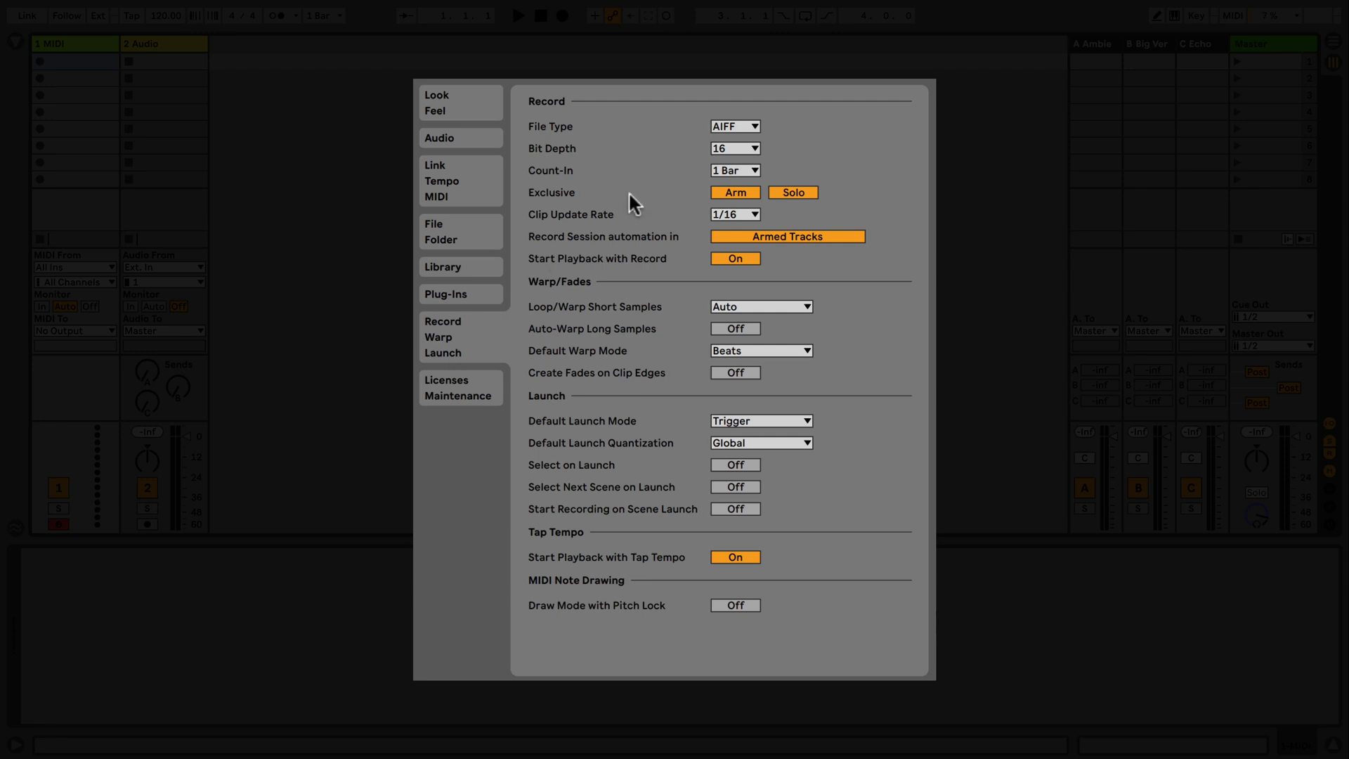
click(745, 127)
click(745, 127)
click(745, 148)
click(744, 149)
click(743, 373)
Show the Licenses/Maintenance page listing the authorized Live 11 Suite.
click(464, 388)
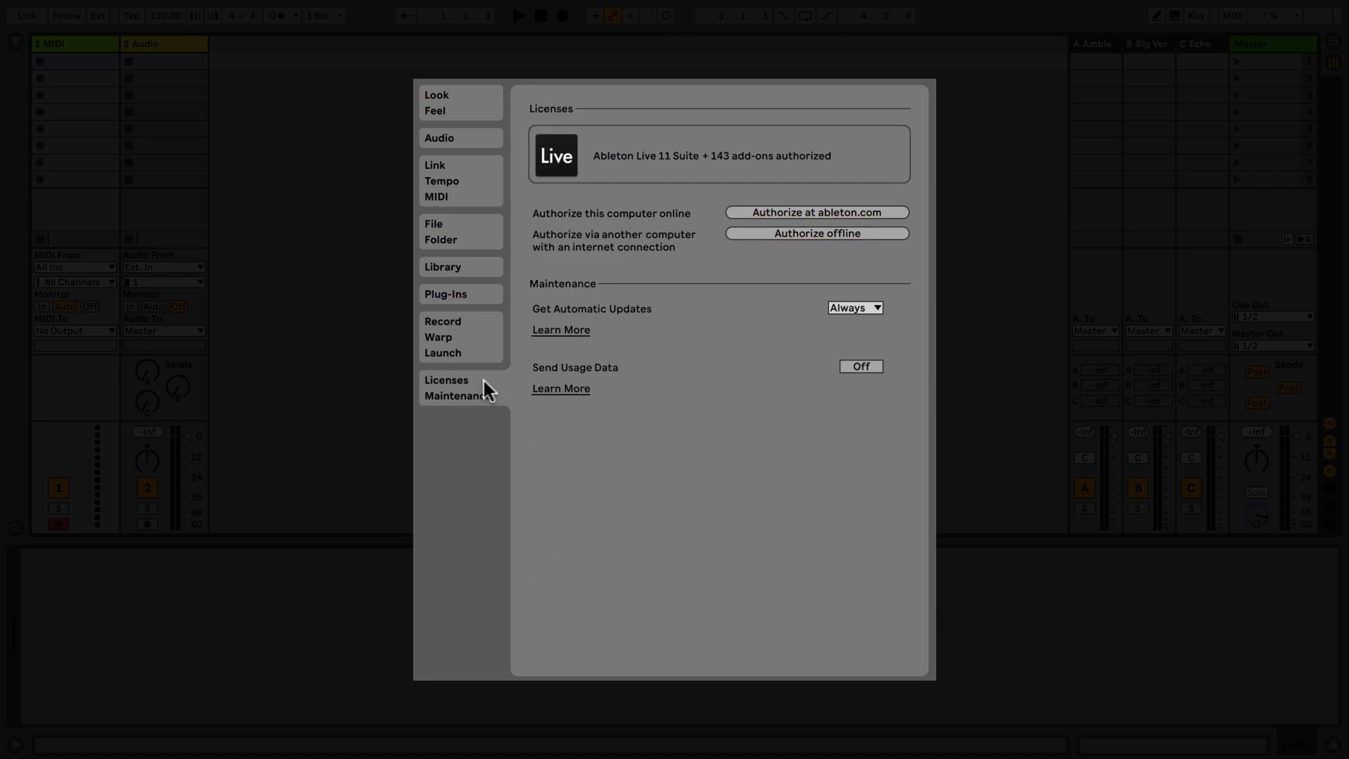